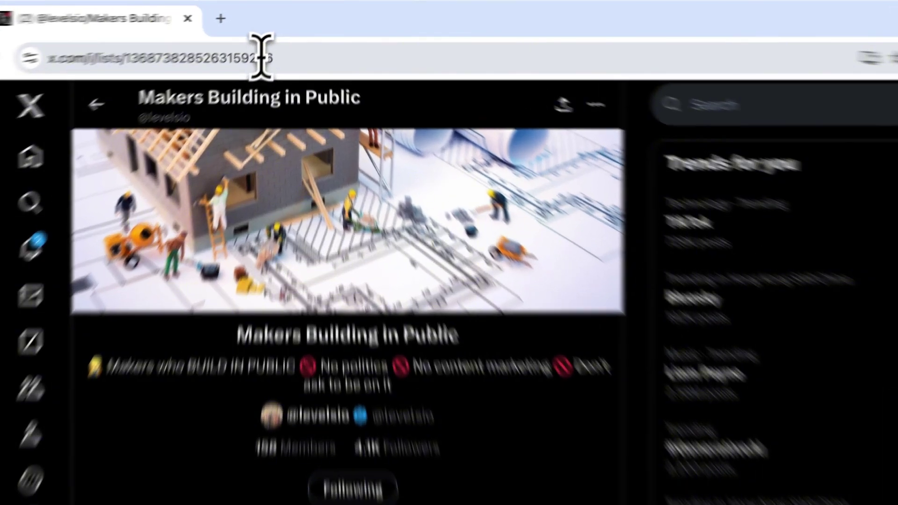
- Copy the Makers Building in Public list's web address from the address bar
right_click(274, 44)
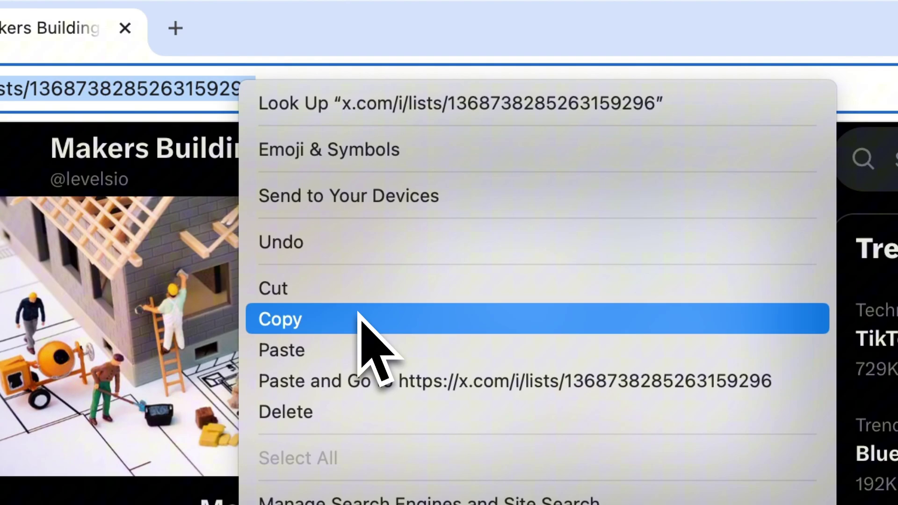
left_click(358, 315)
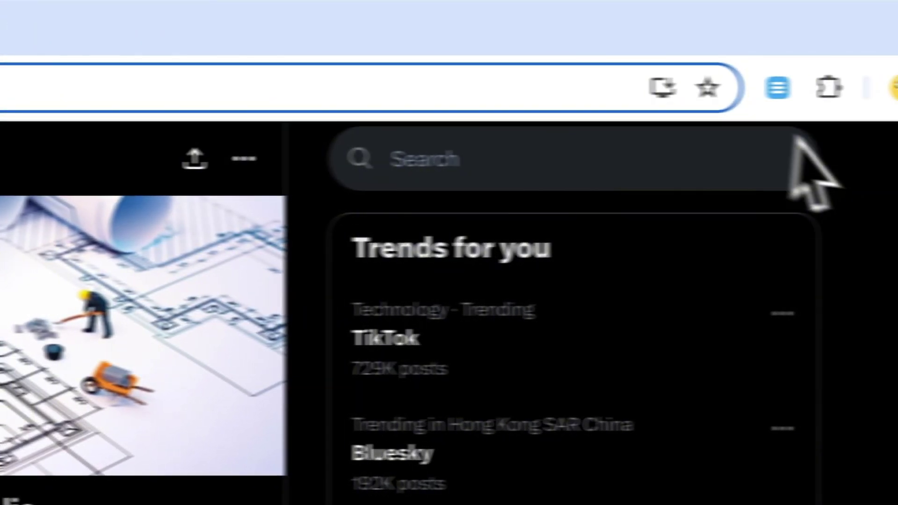
- Paste the copied list URL into TwListExport and start a Followers export
left_click(693, 88)
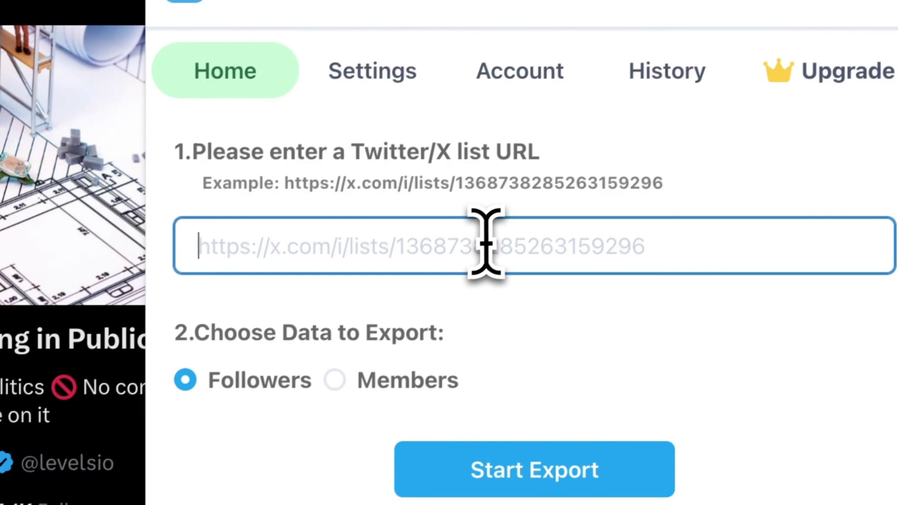
right_click(487, 243)
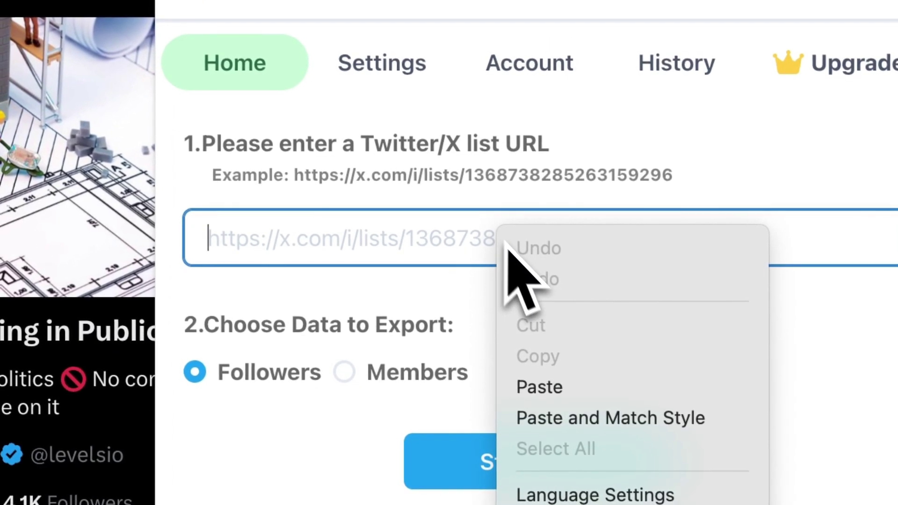
left_click(568, 393)
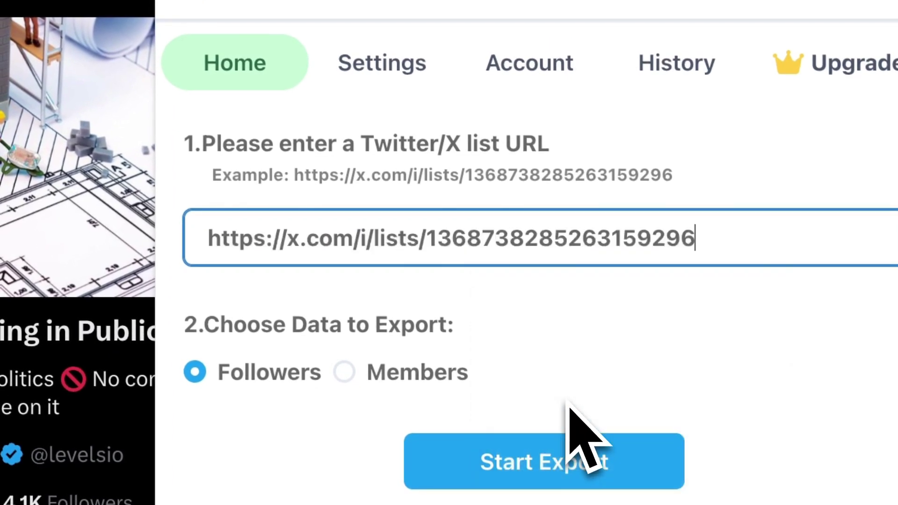
left_click(265, 378)
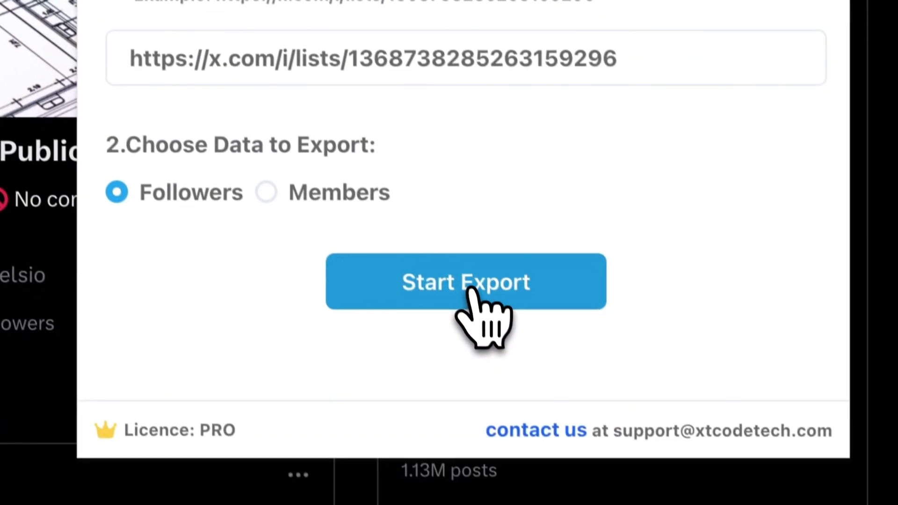
left_click(543, 466)
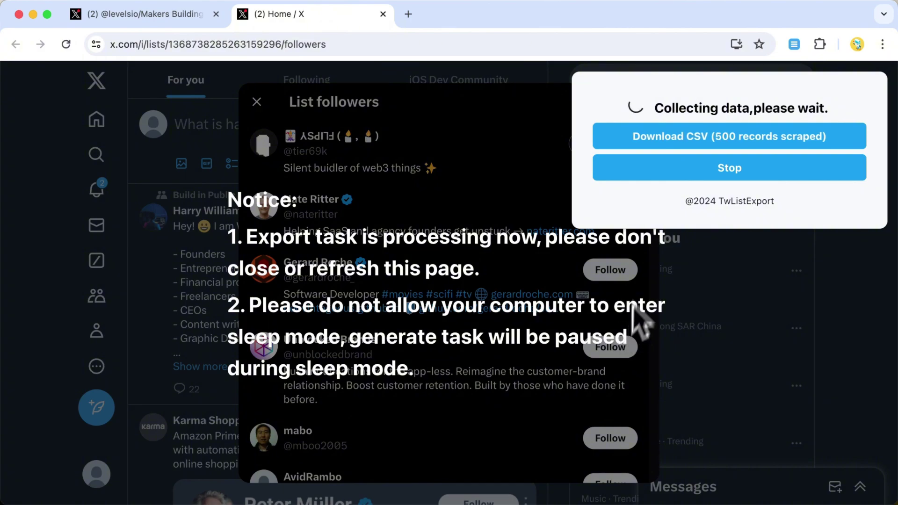
- Stop scraping at 500 records, download them as CSV, and reveal the file in its folder
left_click(715, 177)
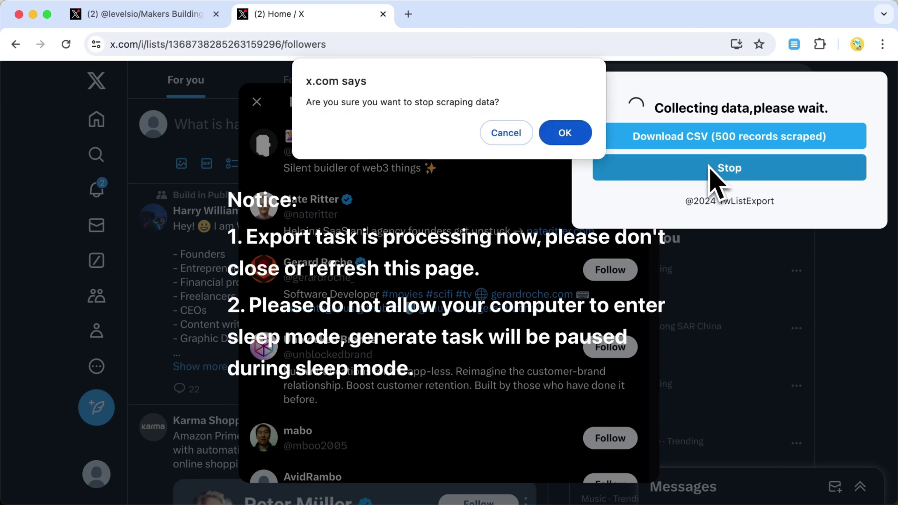
left_click(573, 138)
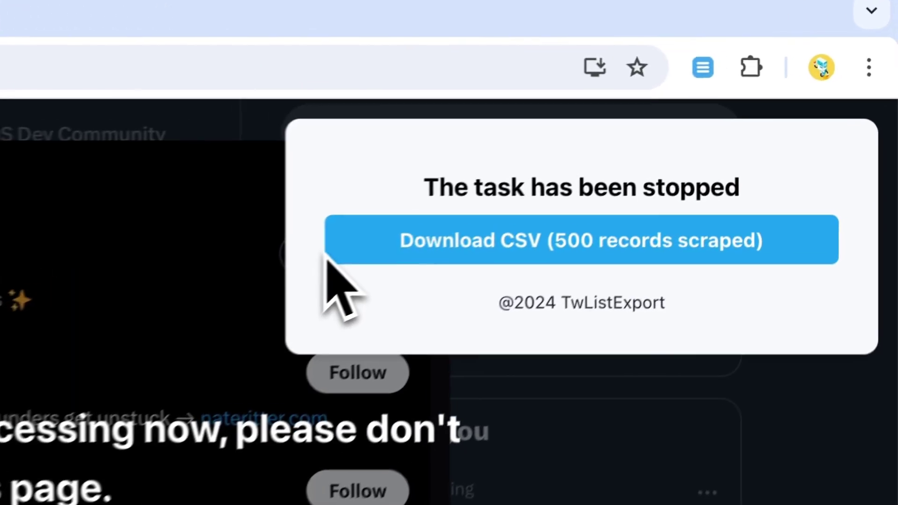
left_click(634, 250)
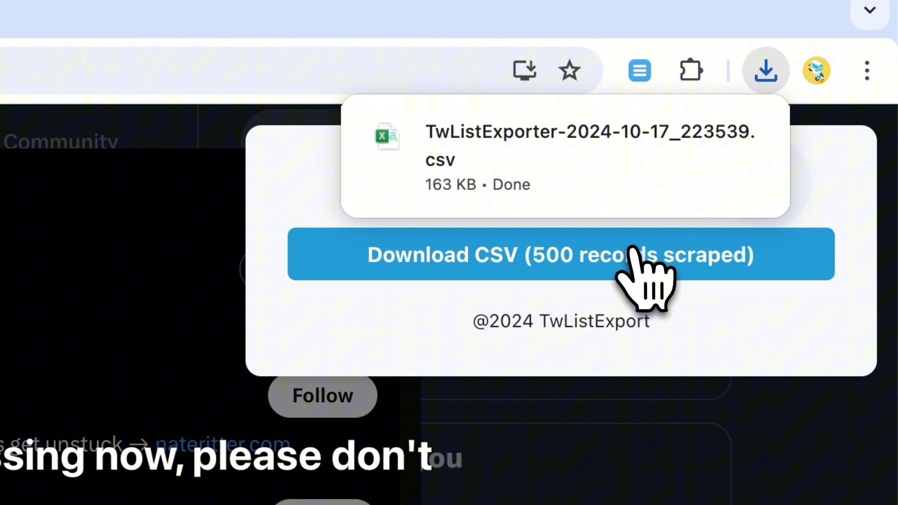
mouse_move(581, 201)
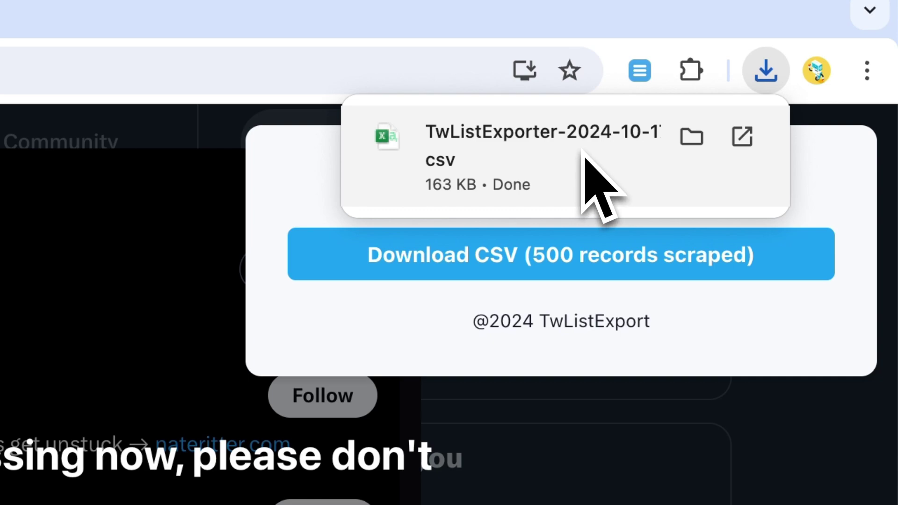
left_click(692, 136)
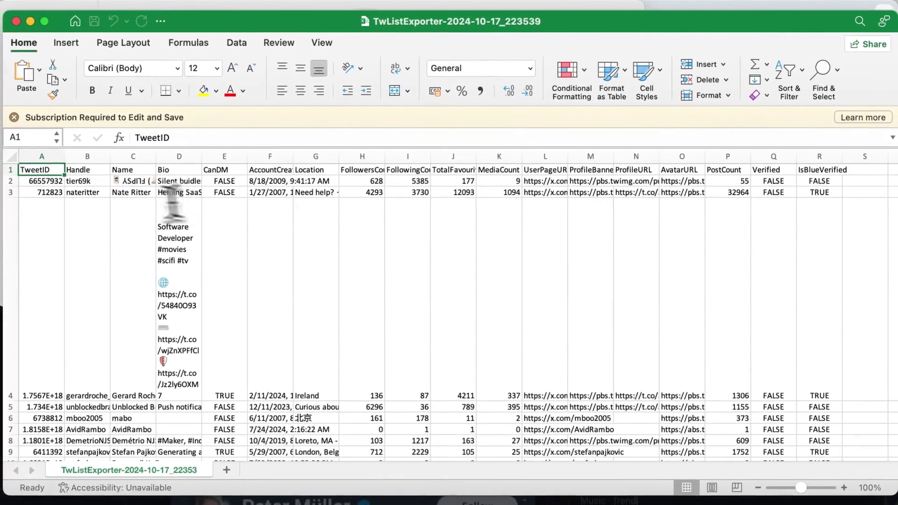
- Widen the Bio, AccountCreateDate (F) and FollowersCount/FollowingCount columns so full bios and dates show
left_click(135, 191)
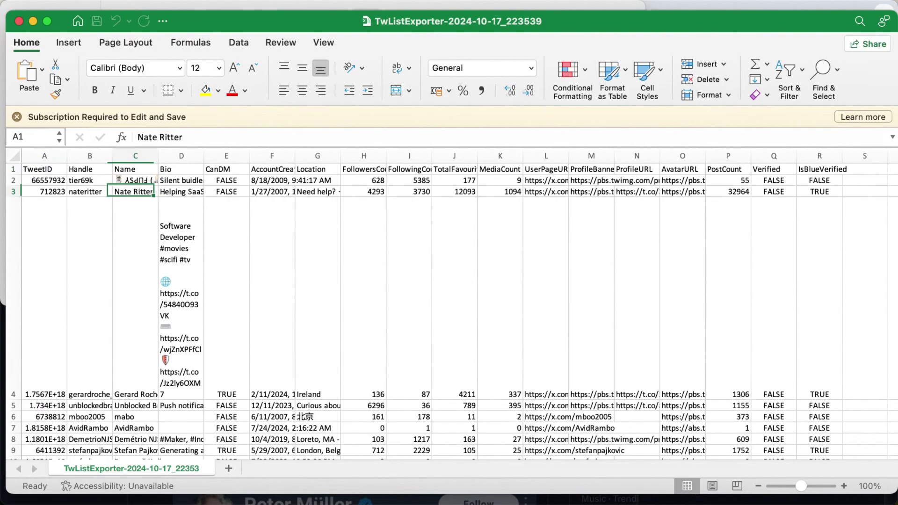
left_click(54, 169)
left_click(92, 169)
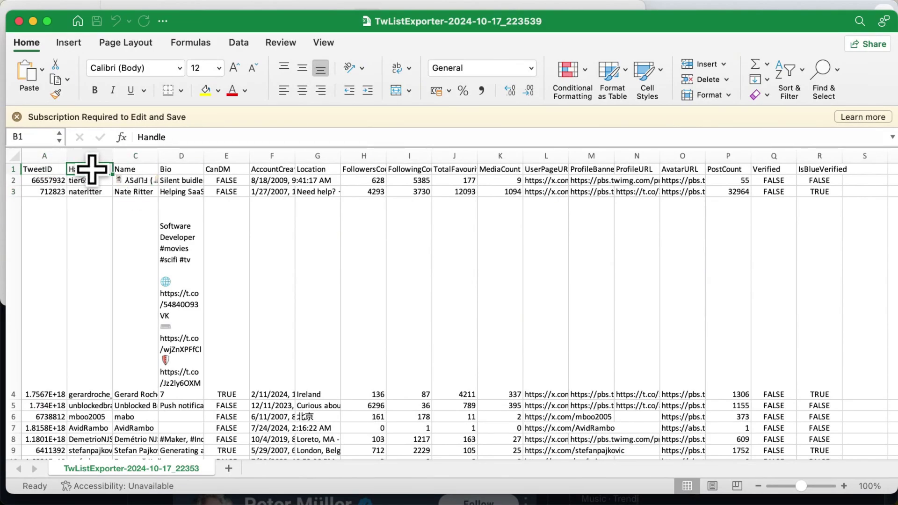
left_click(128, 172)
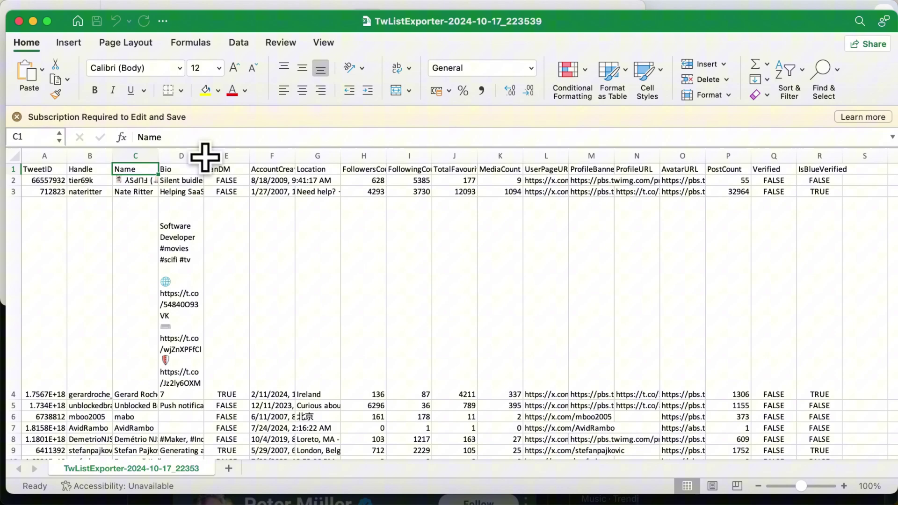
left_click(234, 214)
left_click(191, 174)
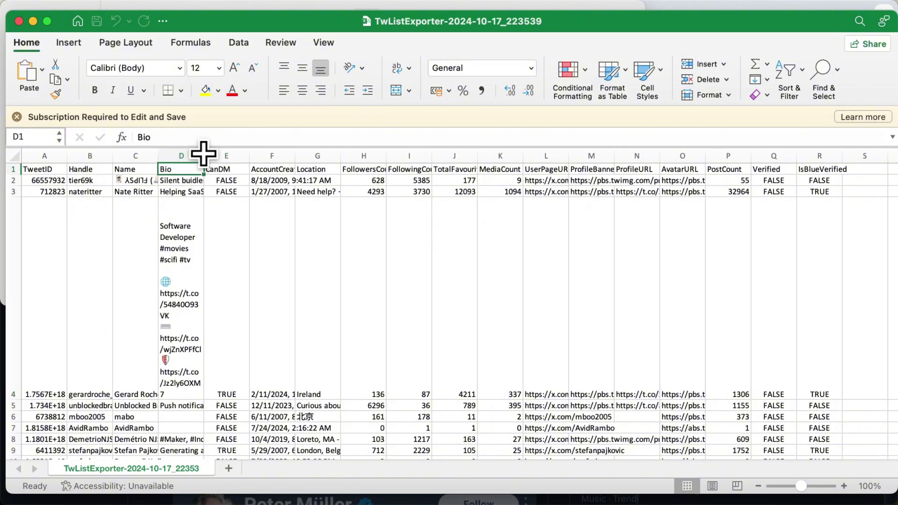
left_click_drag(204, 154, 394, 171)
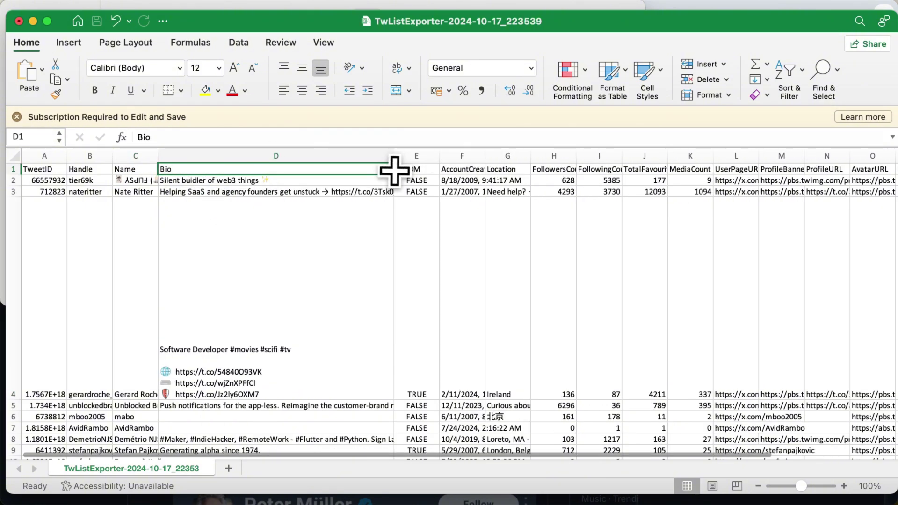
left_click_drag(486, 156, 618, 156)
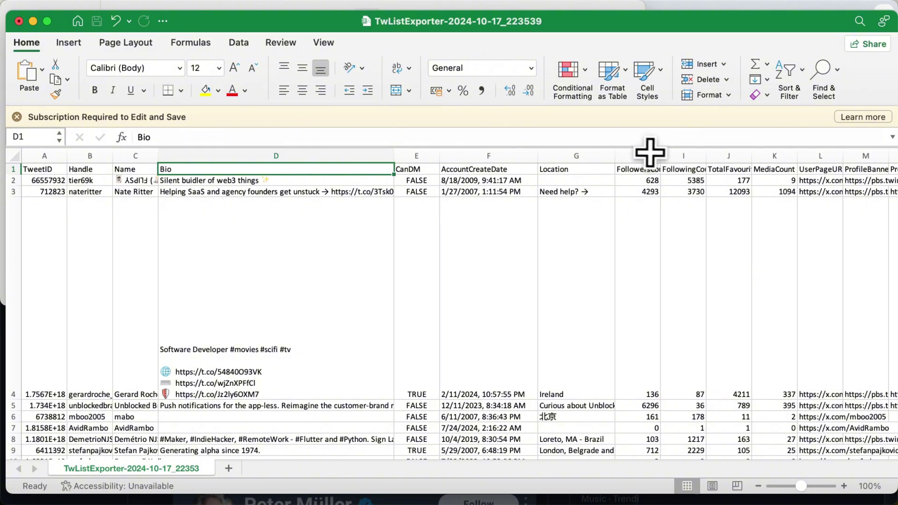
left_click_drag(661, 155, 745, 156)
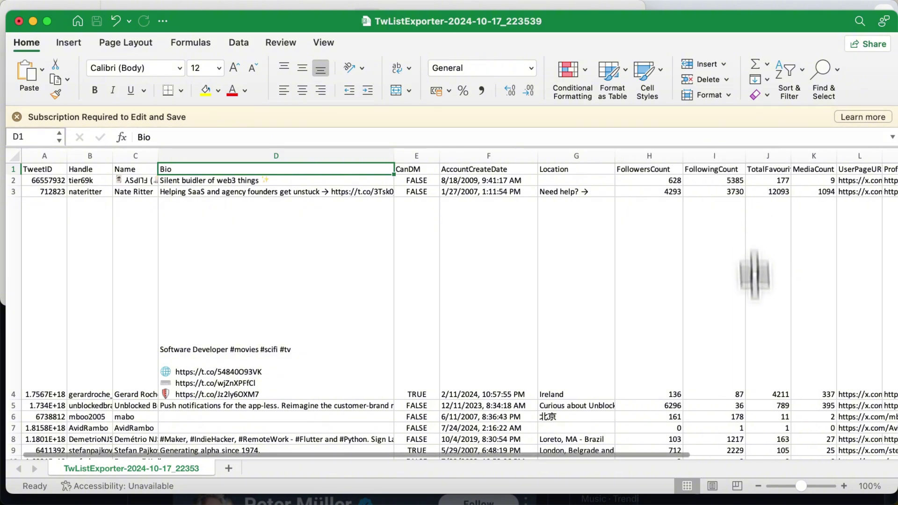
- Widen the TotalFavourites and UserPageURL columns so their contents show fully
scroll(742, 481, "right", 10)
left_click(848, 440)
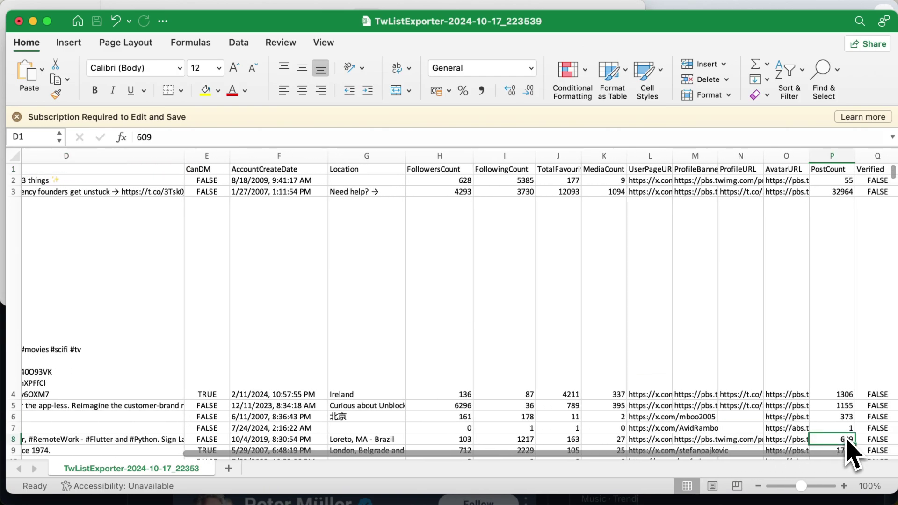
left_click_drag(581, 155, 594, 156)
left_click_drag(686, 156, 845, 154)
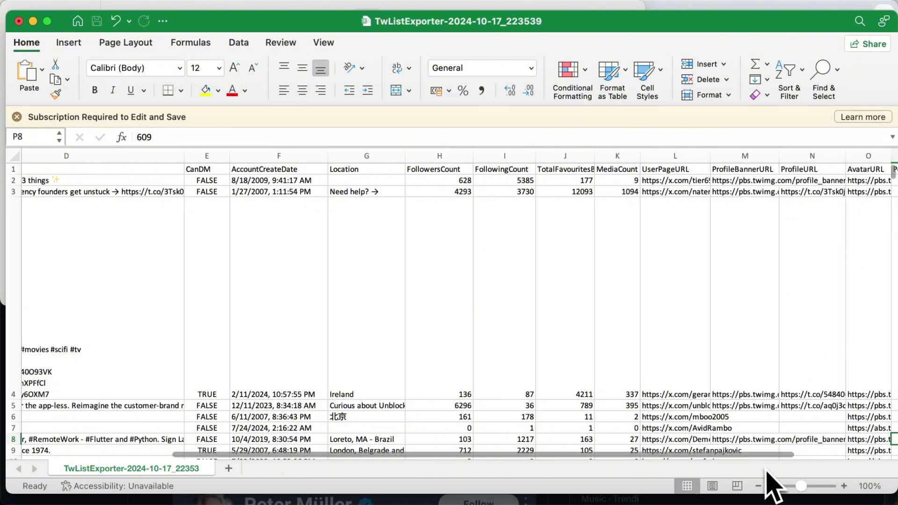
left_click_drag(769, 459, 867, 438)
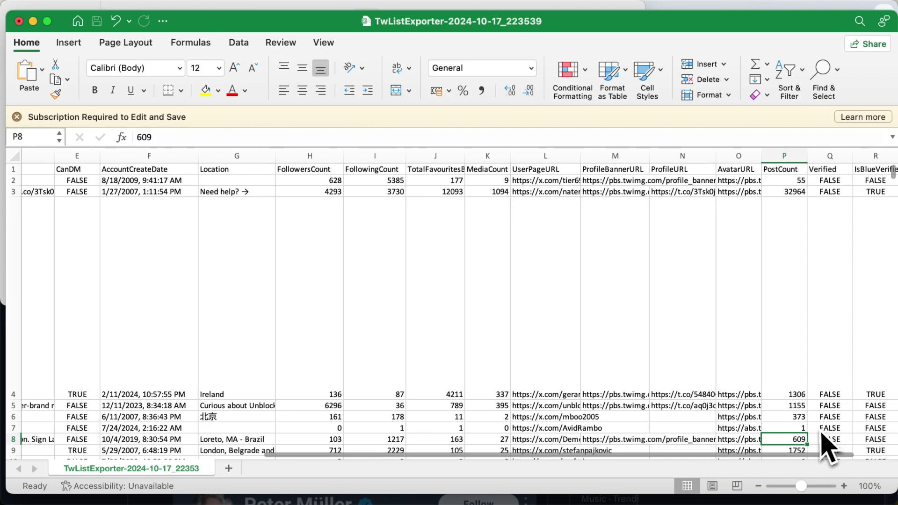
- Scroll down to the last record in row 501, then minimize the Excel window
scroll(839, 374, "down", 5)
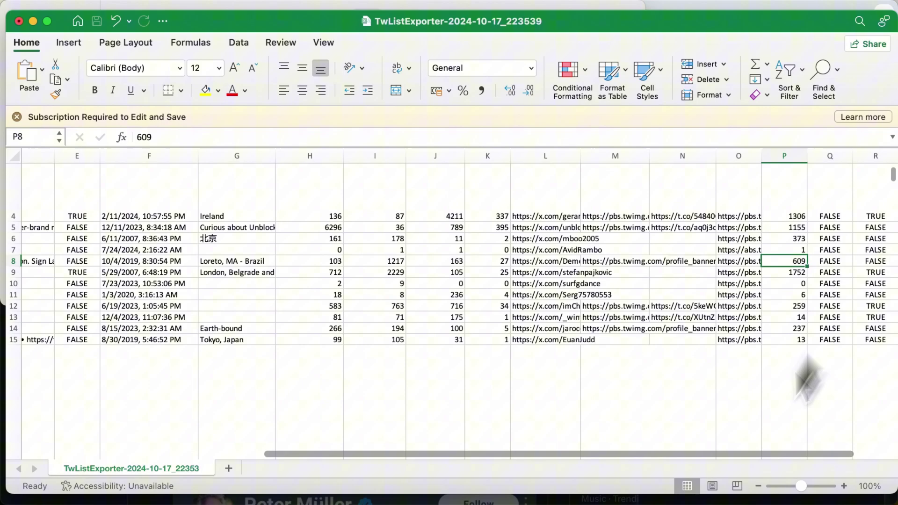
left_click_drag(742, 475, 440, 414)
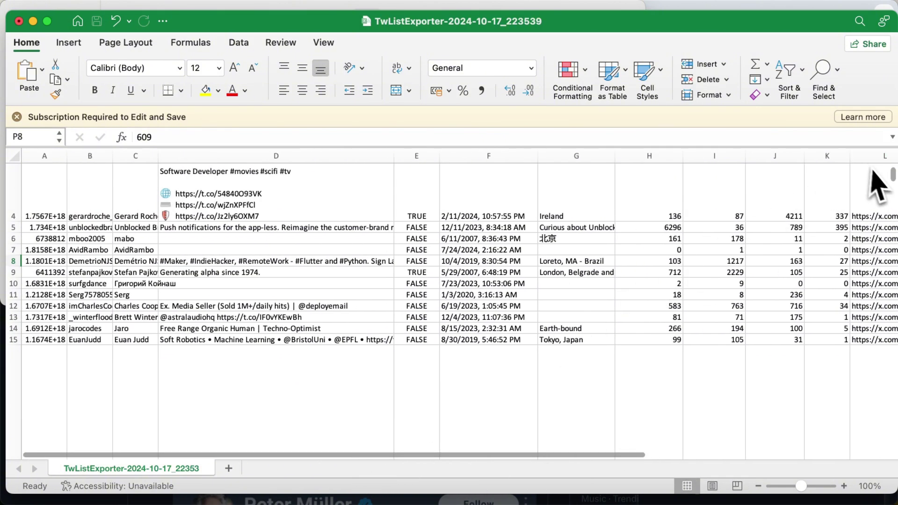
left_click_drag(895, 189, 893, 462)
scroll(571, 296, "down", 5)
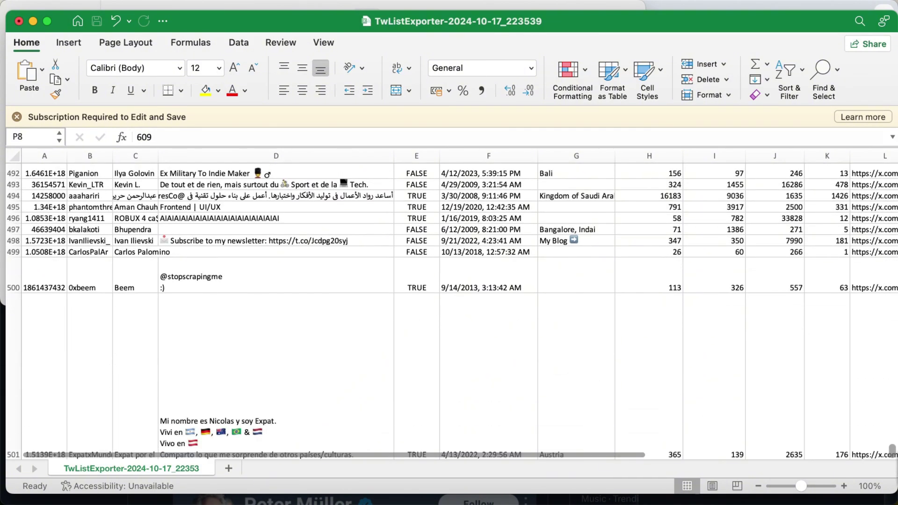
scroll(411, 241, "down", 2)
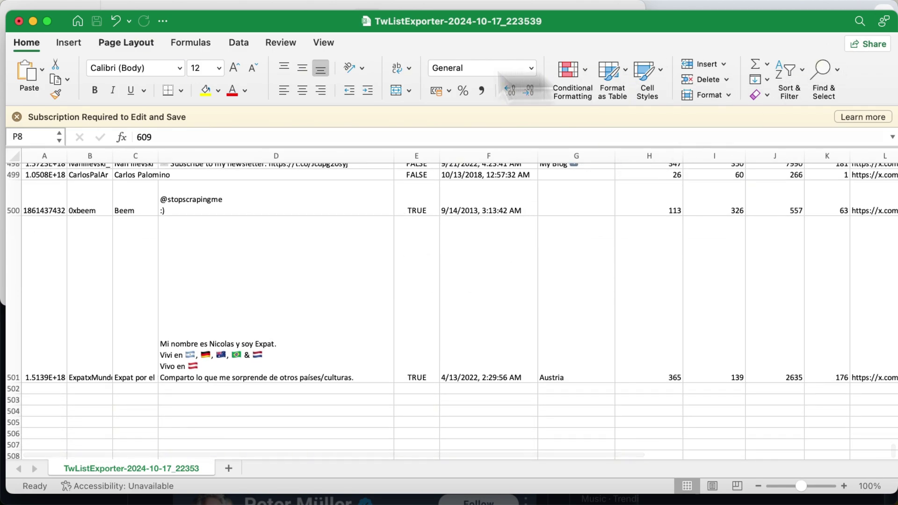
left_click(33, 21)
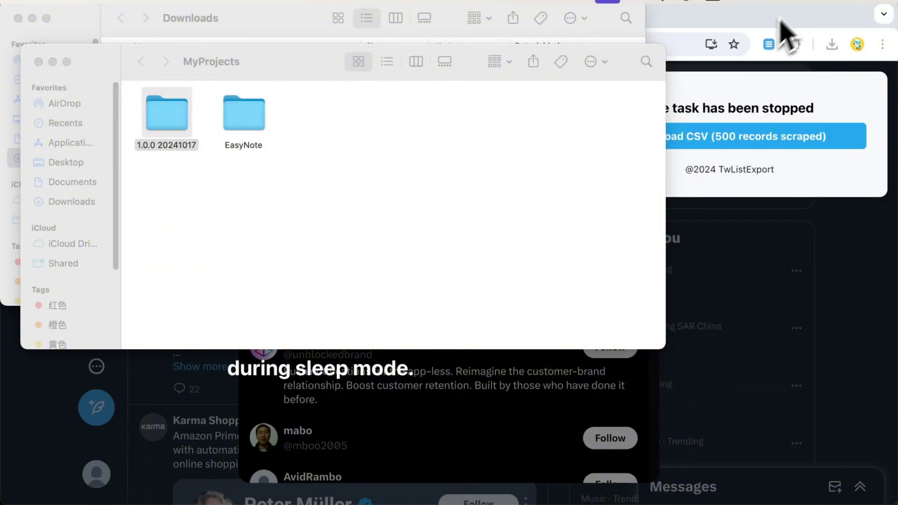
- Bring Chrome with the list page forward and open the TwListExport panel
left_click(777, 40)
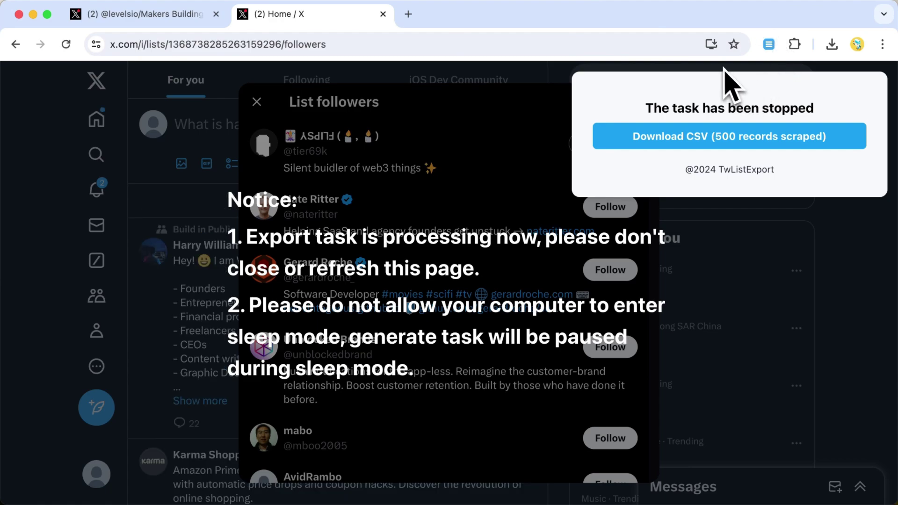
left_click(771, 49)
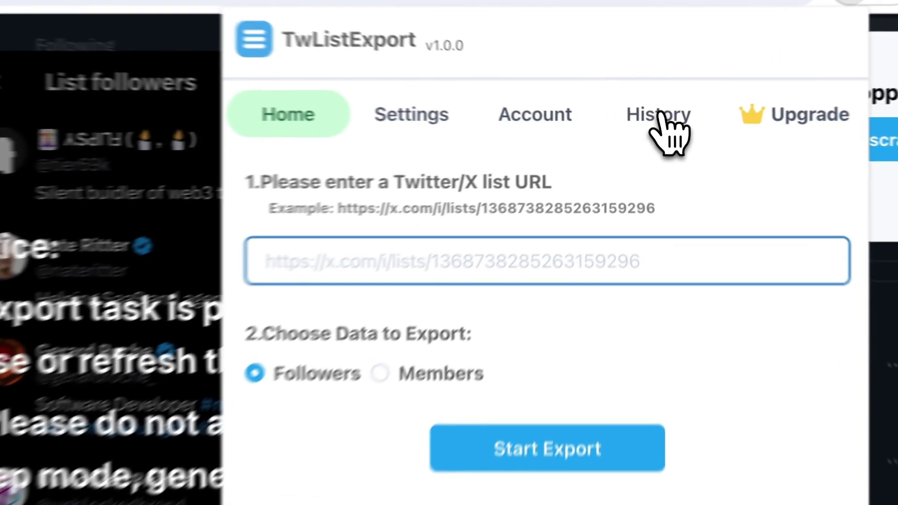
- Open the export History and copy the list URL of the latest 500-follower run
left_click(656, 121)
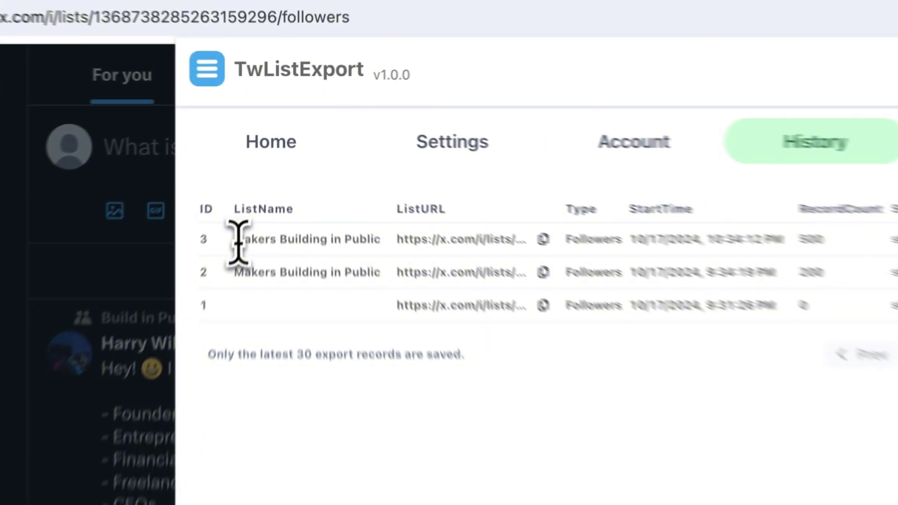
left_click_drag(258, 182, 347, 188)
left_click(555, 254)
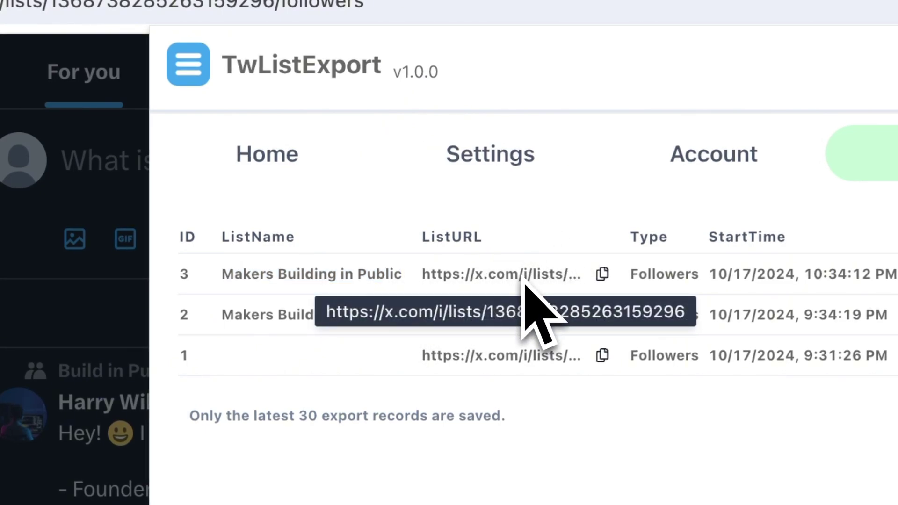
left_click(603, 276)
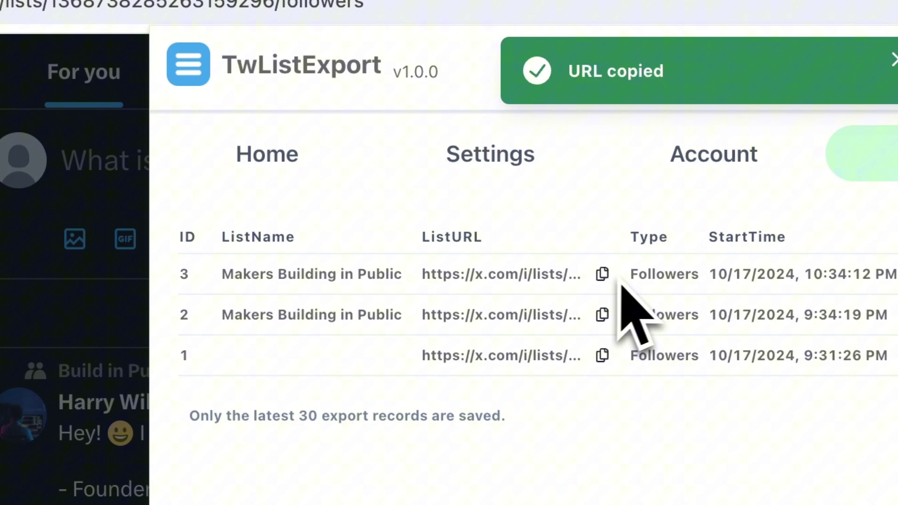
- Check that run's Followers type, 10:34:12 PM start time and 500 record count
double_click(641, 276)
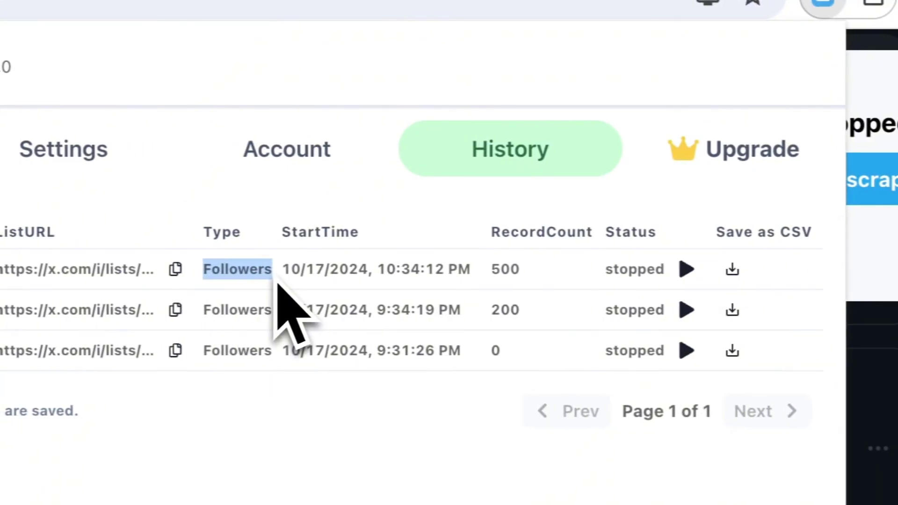
left_click(269, 246)
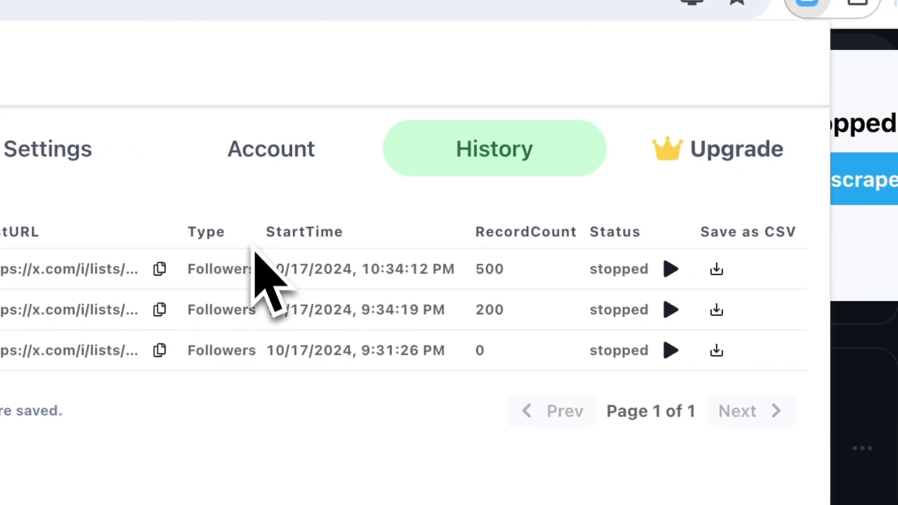
left_click_drag(265, 269, 456, 270)
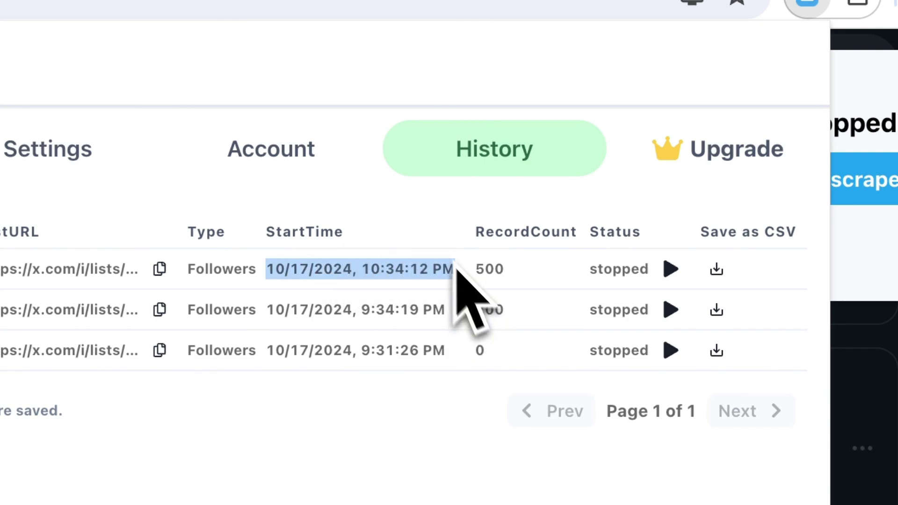
left_click(436, 240)
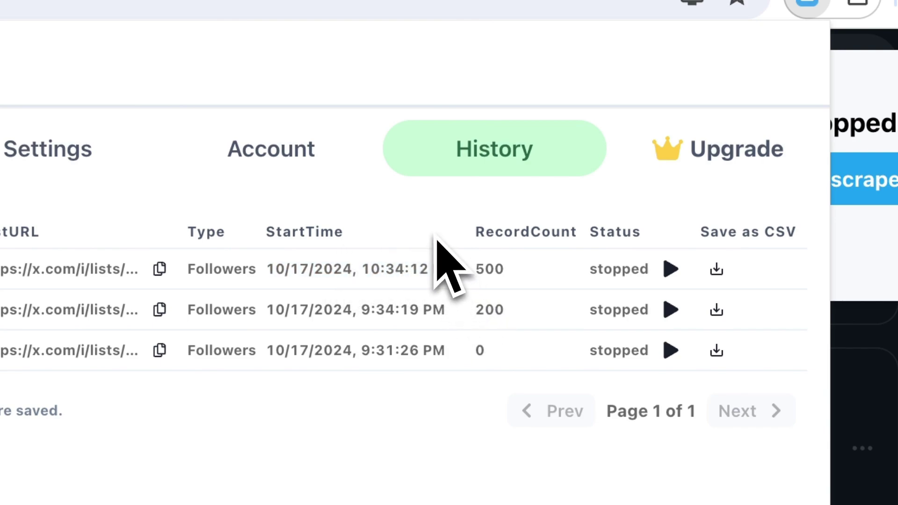
double_click(482, 268)
left_click(475, 241)
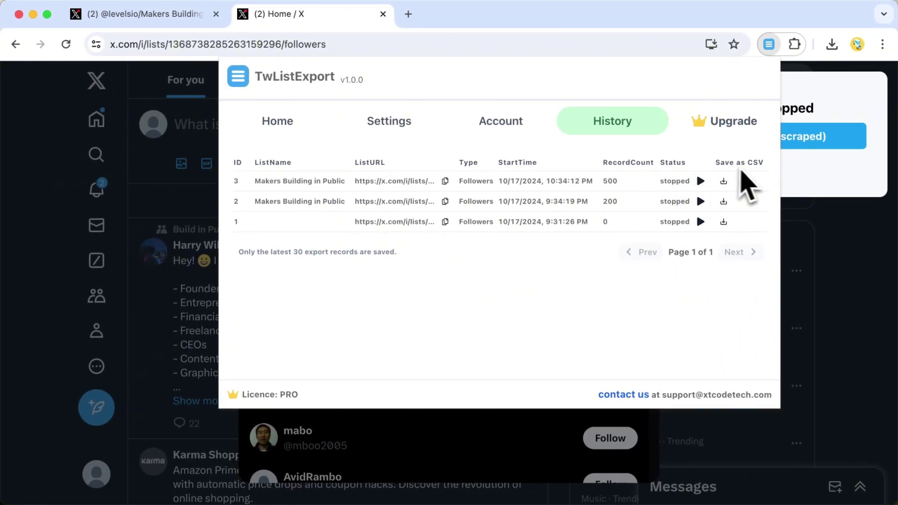
- Save the 500-record run as CSV, then resume it to collect more followers
left_click(724, 181)
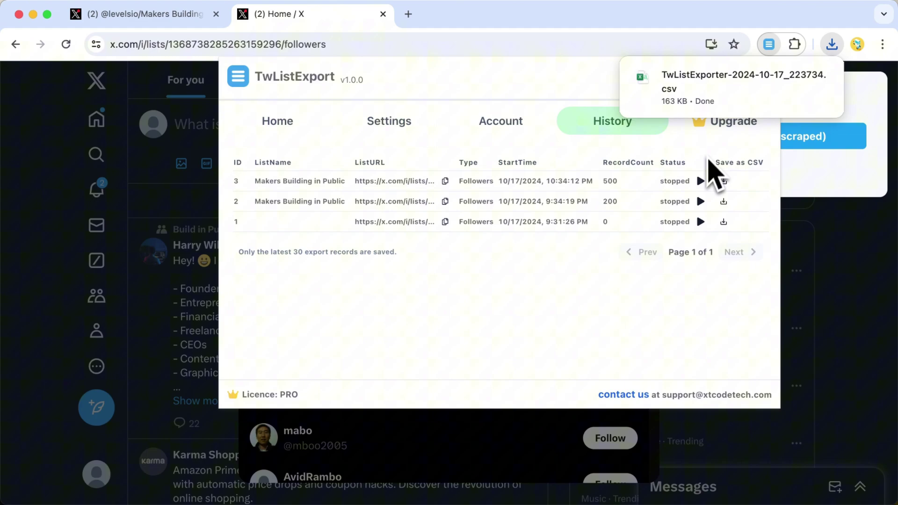
left_click(701, 181)
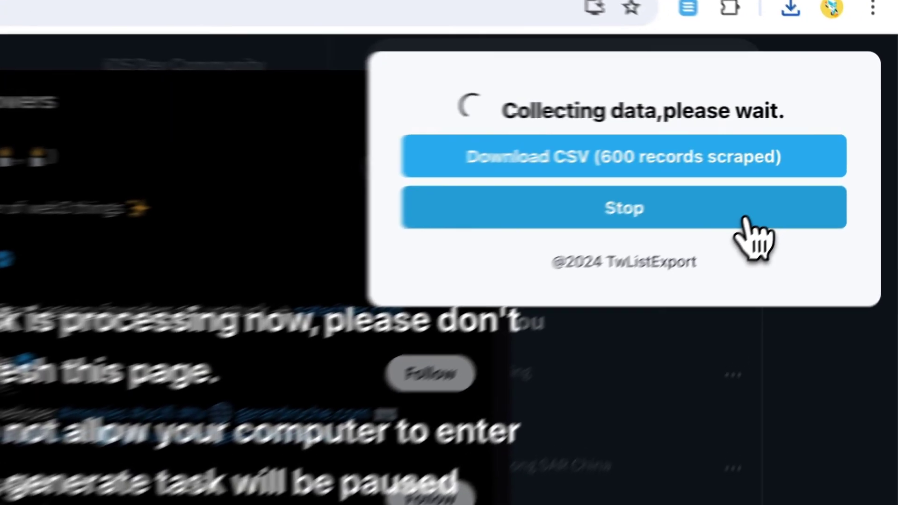
- Stop the resumed export at 600 records and view the updated export History
left_click(804, 174)
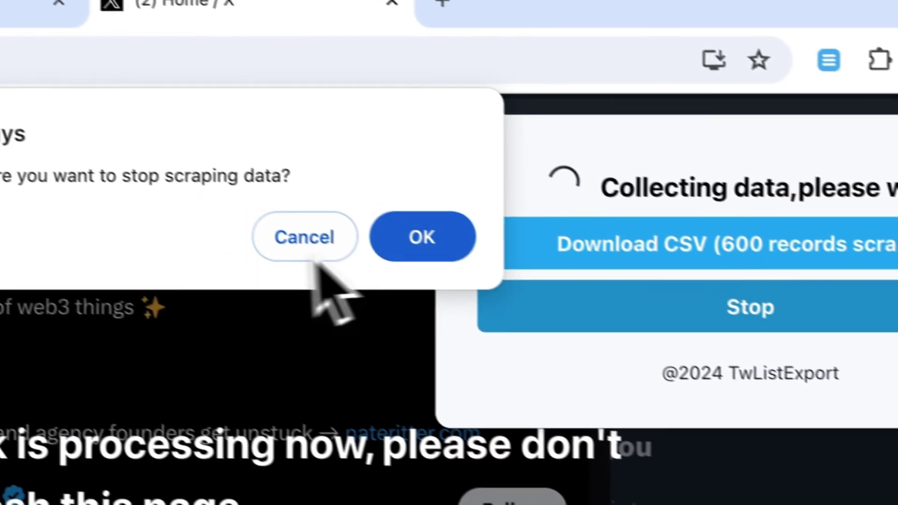
left_click(566, 133)
left_click(862, 74)
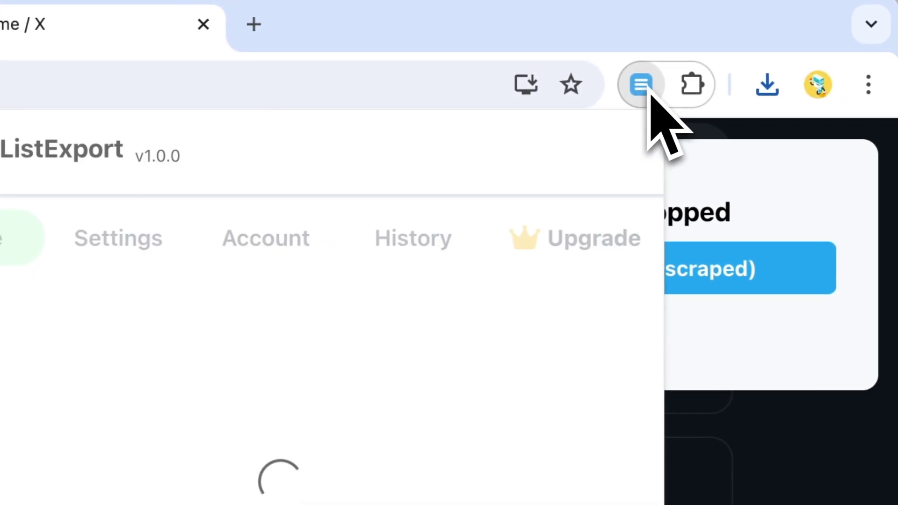
left_click(447, 243)
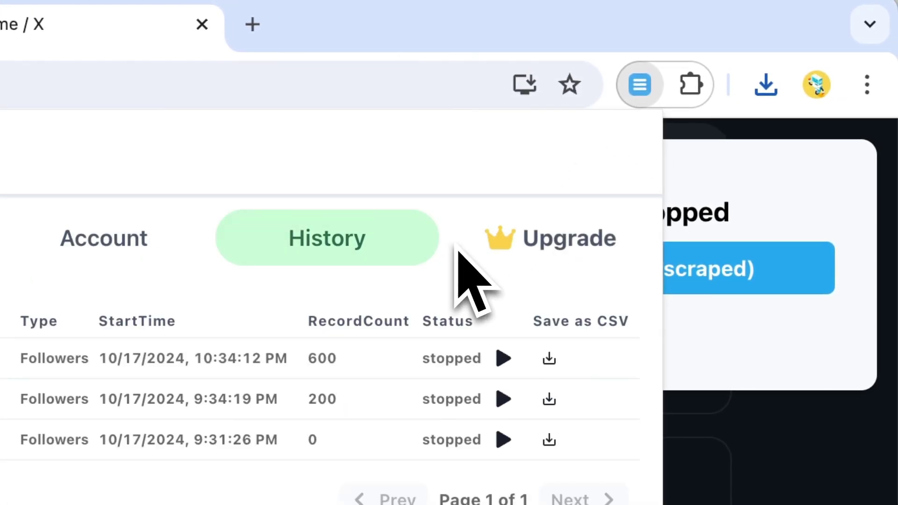